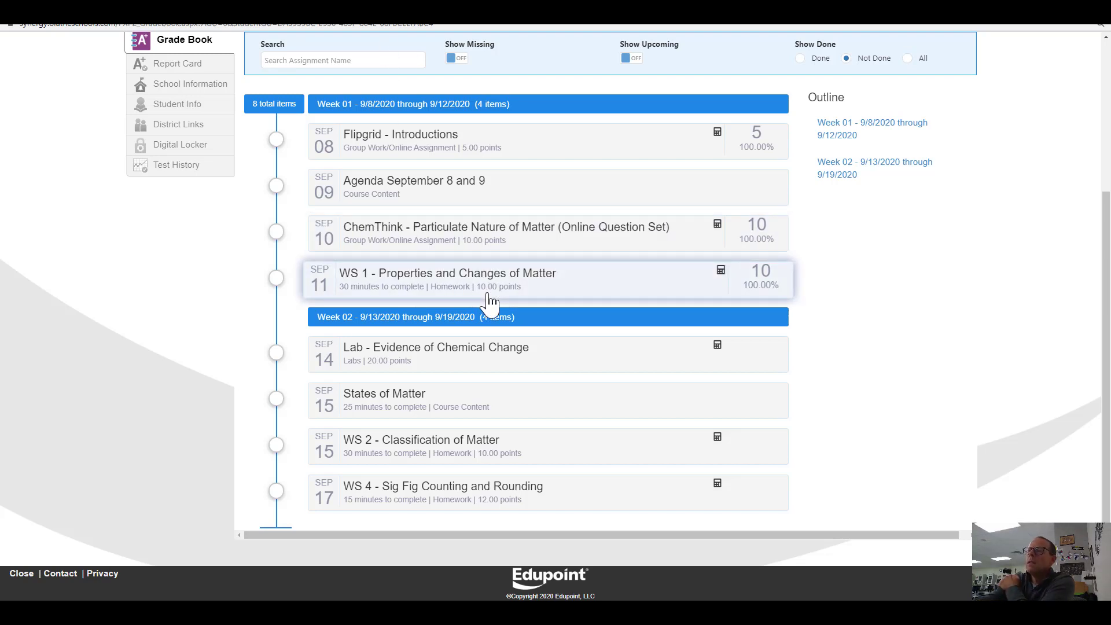
Open the WS 4 - Sig Fig Counting and Rounding assignment and its attached worksheet file
click(419, 498)
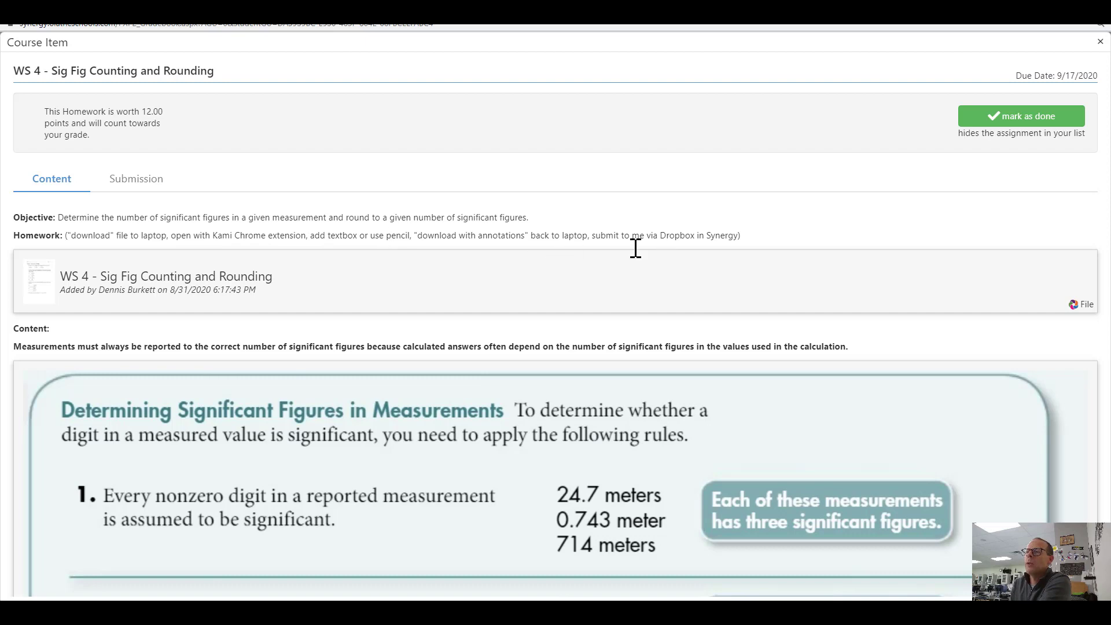
scroll(400, 333, down, 4)
scroll(406, 260, up, 4)
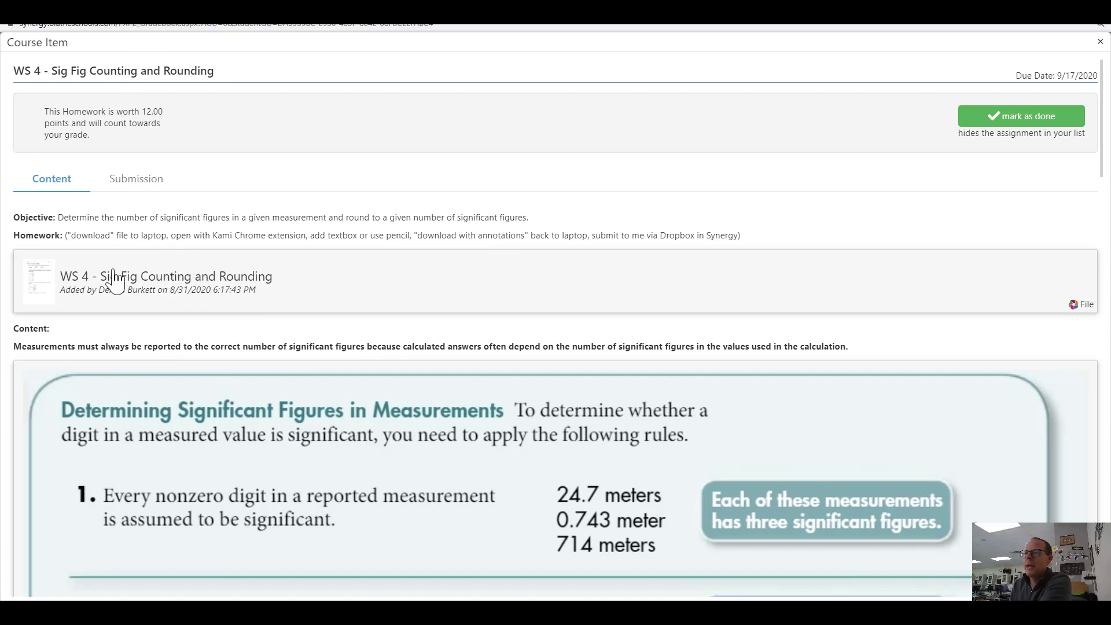
click(142, 293)
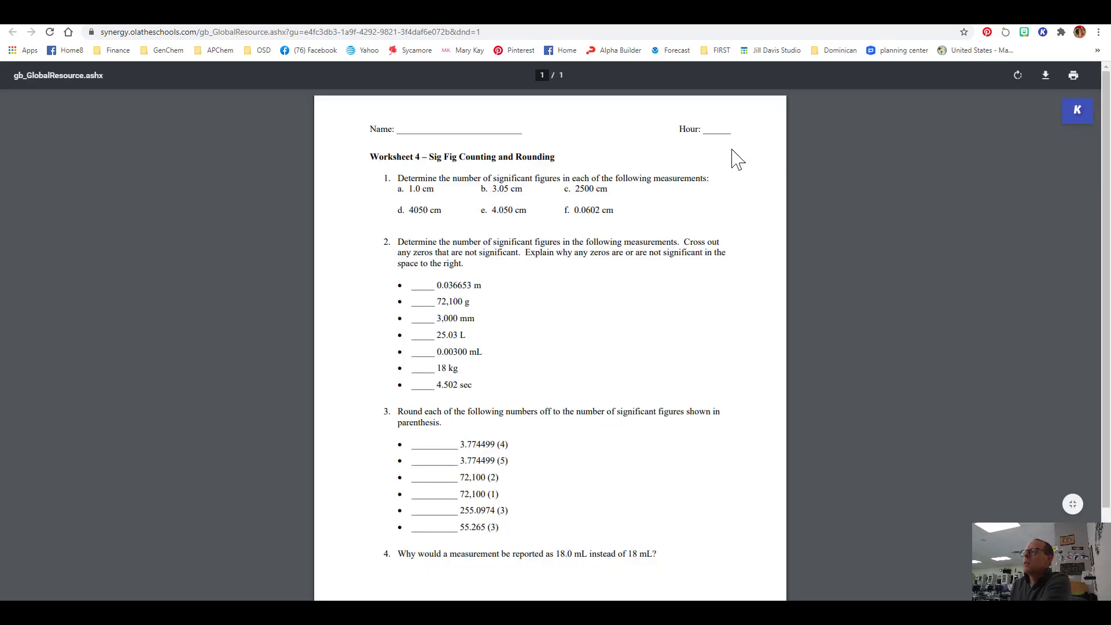
Download the worksheet to the Desktop under the file name WS4
click(1046, 76)
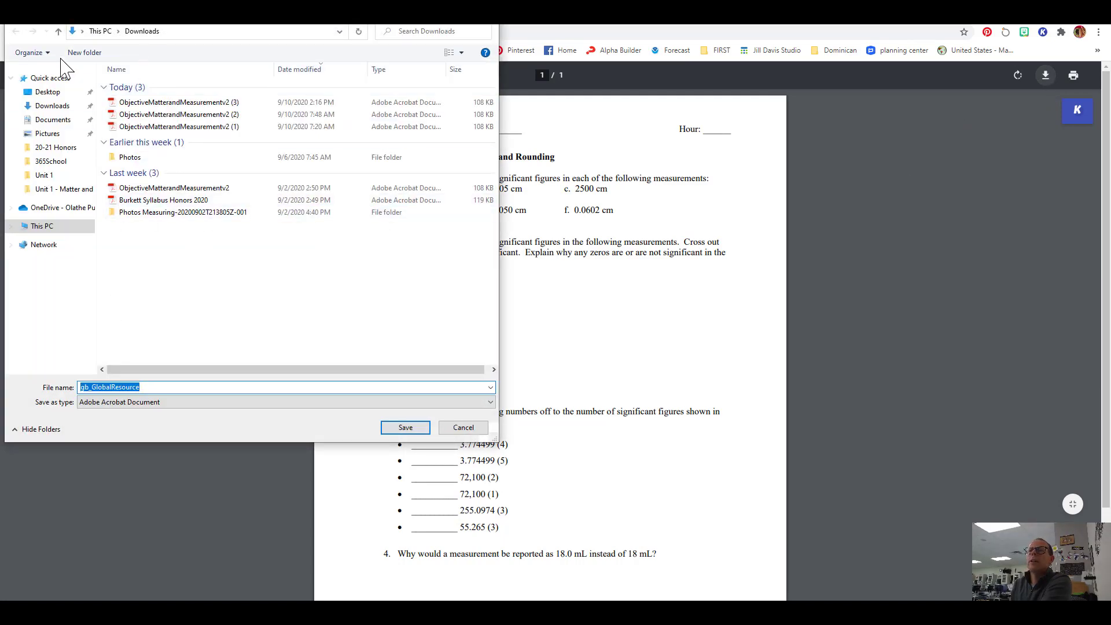
click(149, 387)
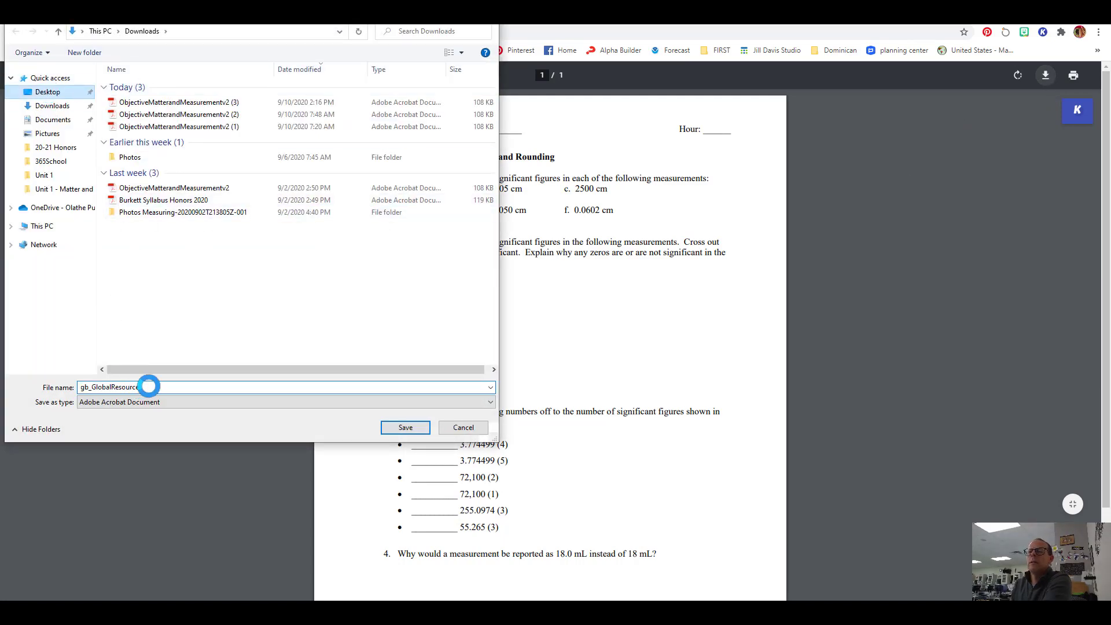
text(WS4)
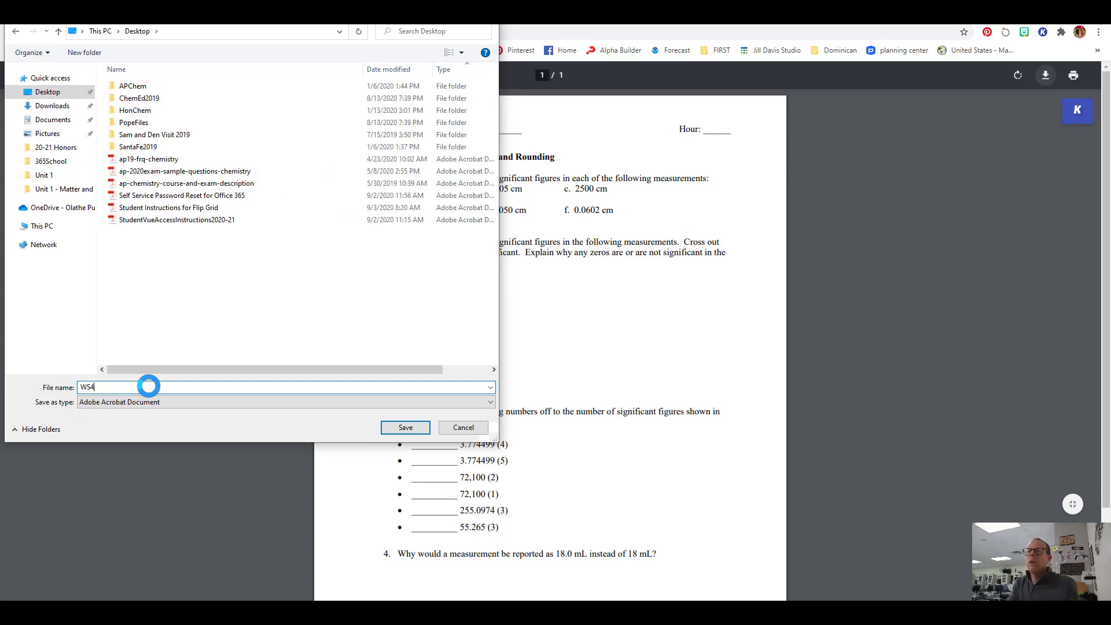
click(418, 431)
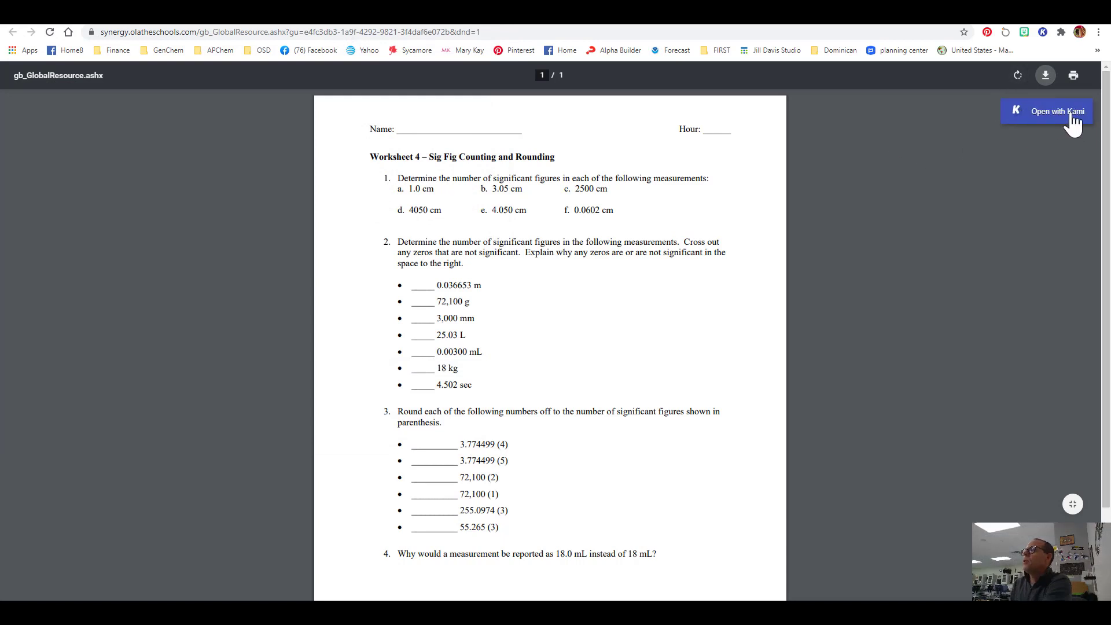
Switch to Kami and open the WS4 file from the computer's Desktop
click(1037, 119)
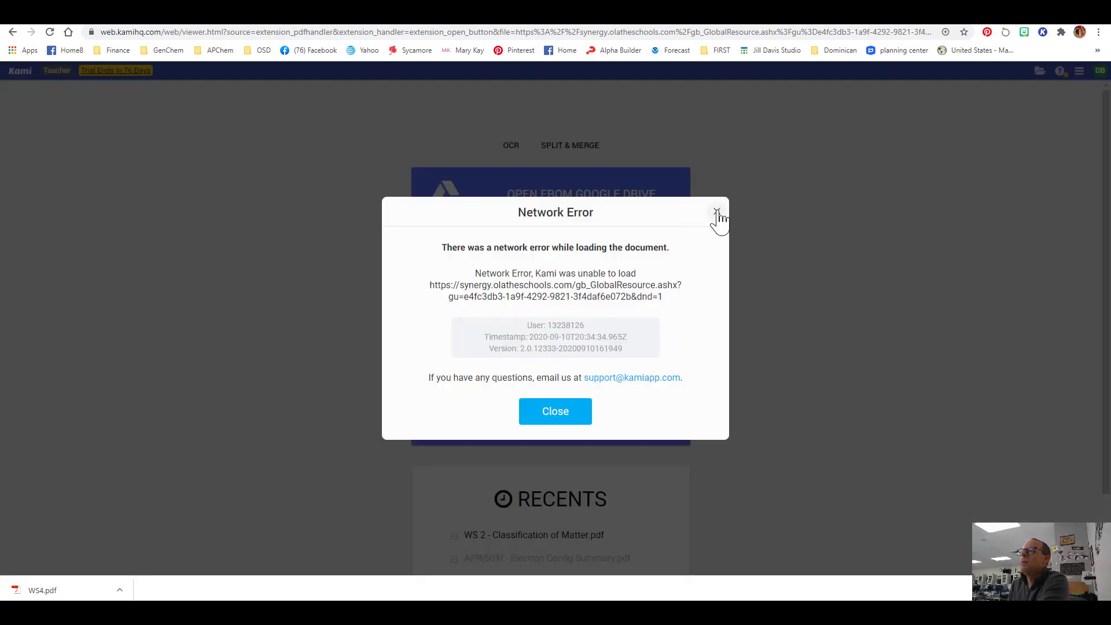
click(550, 418)
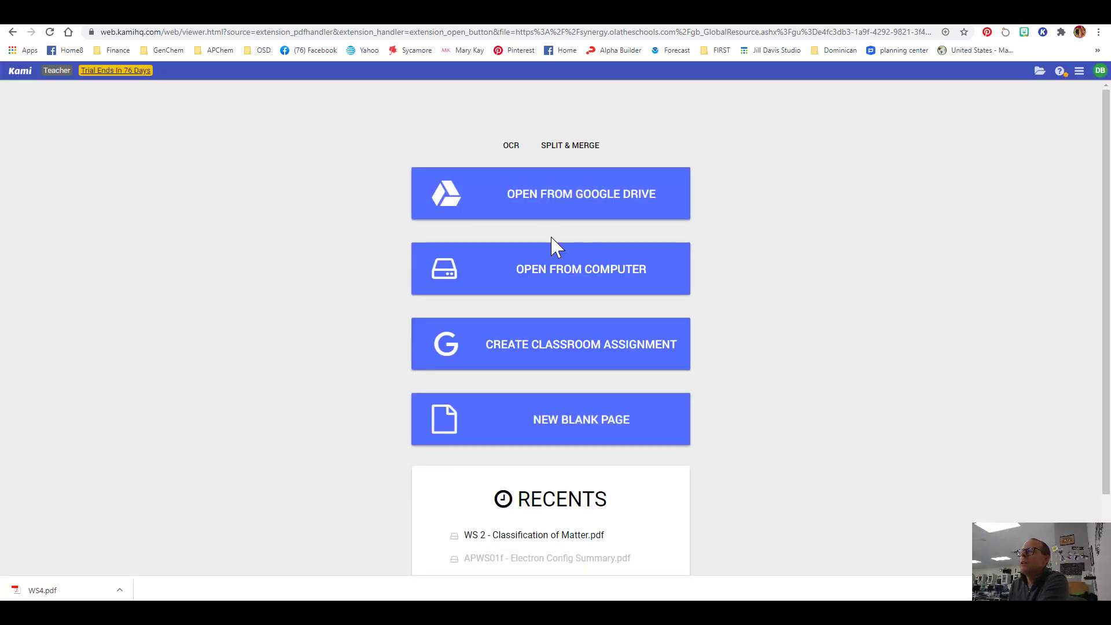
click(566, 279)
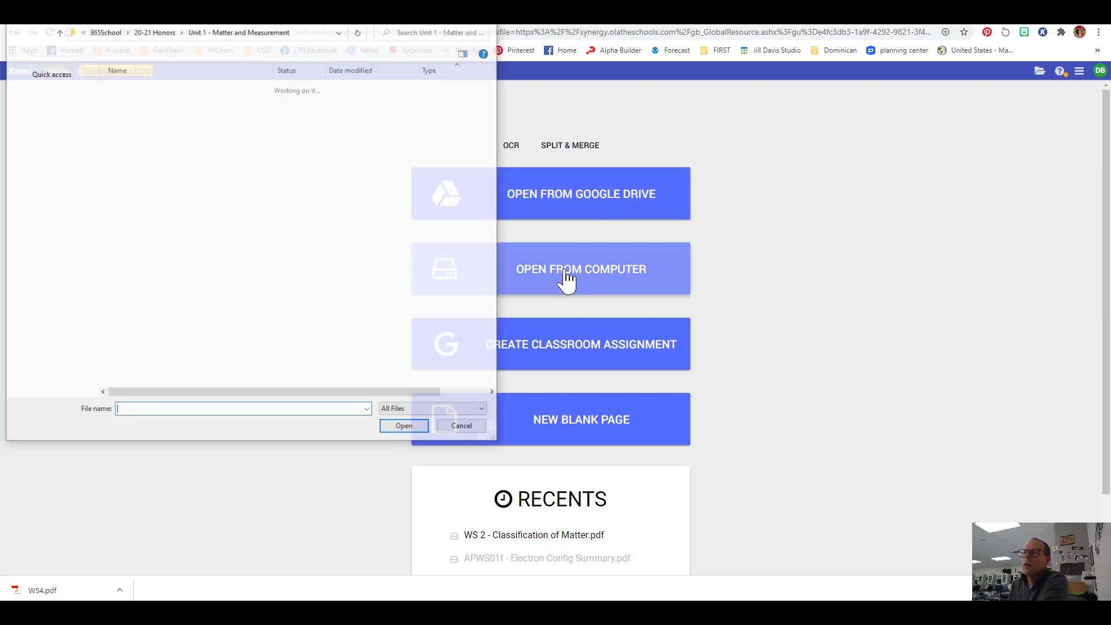
click(41, 93)
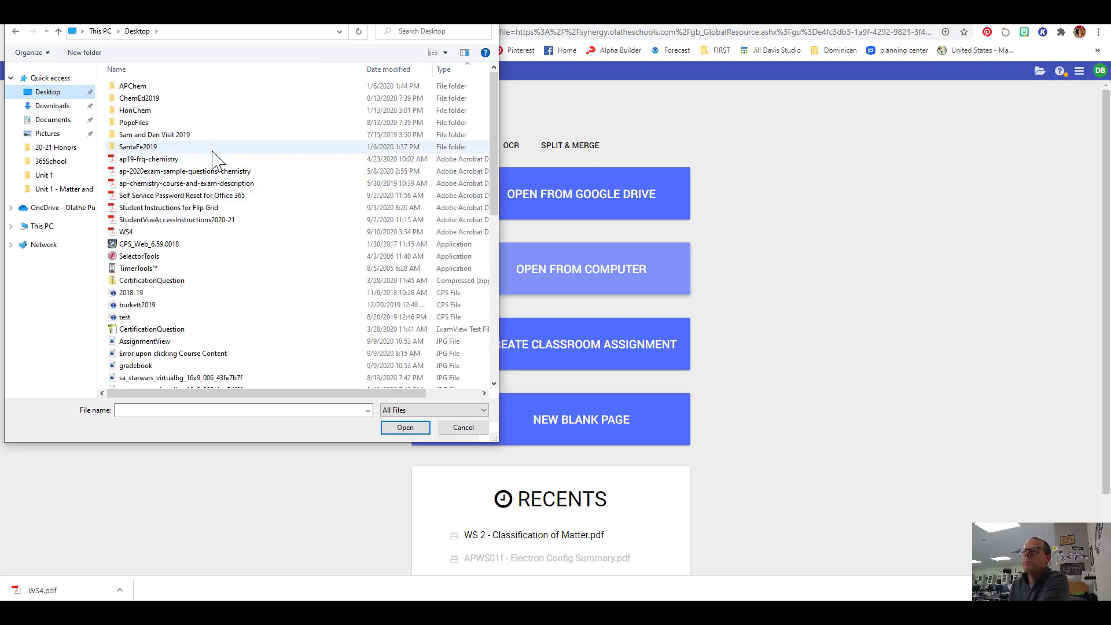
click(143, 232)
click(404, 428)
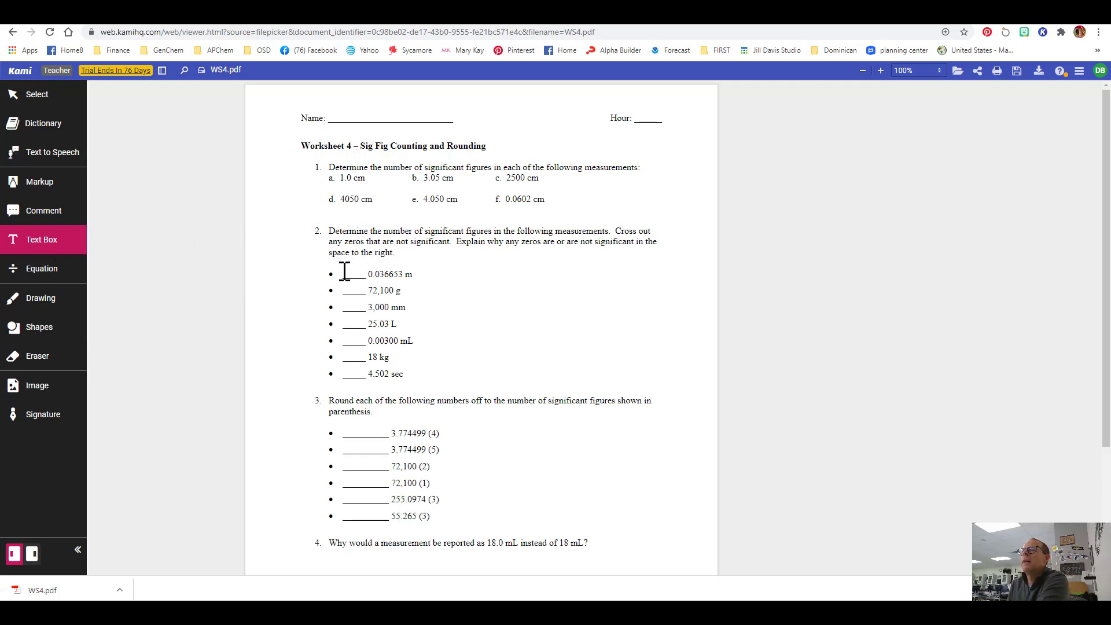
Add a text box reading 7 on the answer blank before 0.036653 m in question 2
drag(344, 271, 364, 278)
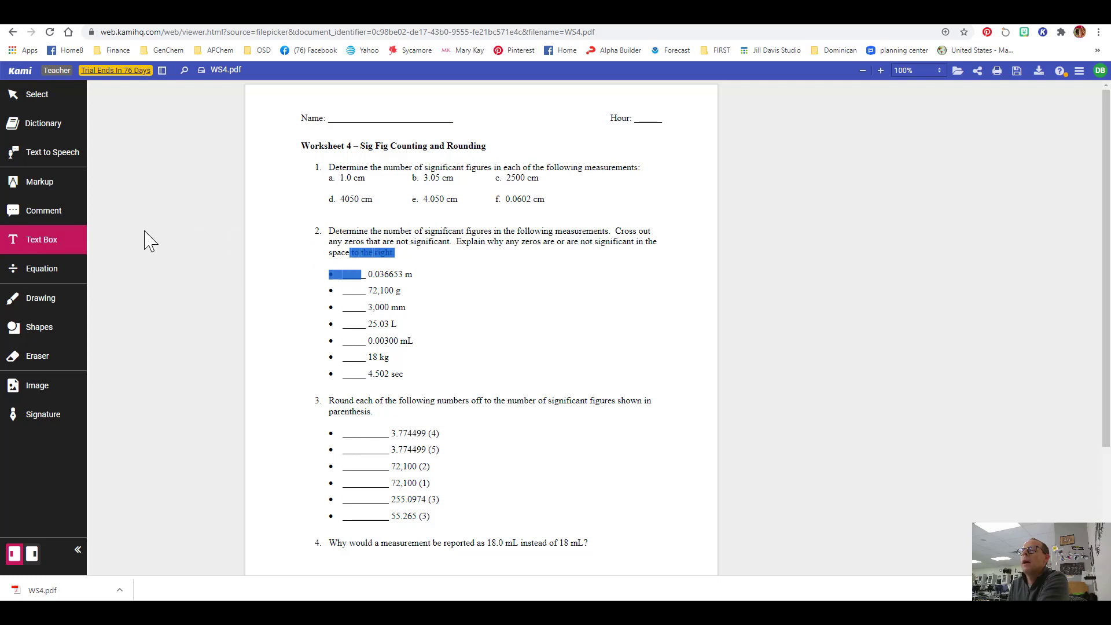
click(300, 264)
click(297, 256)
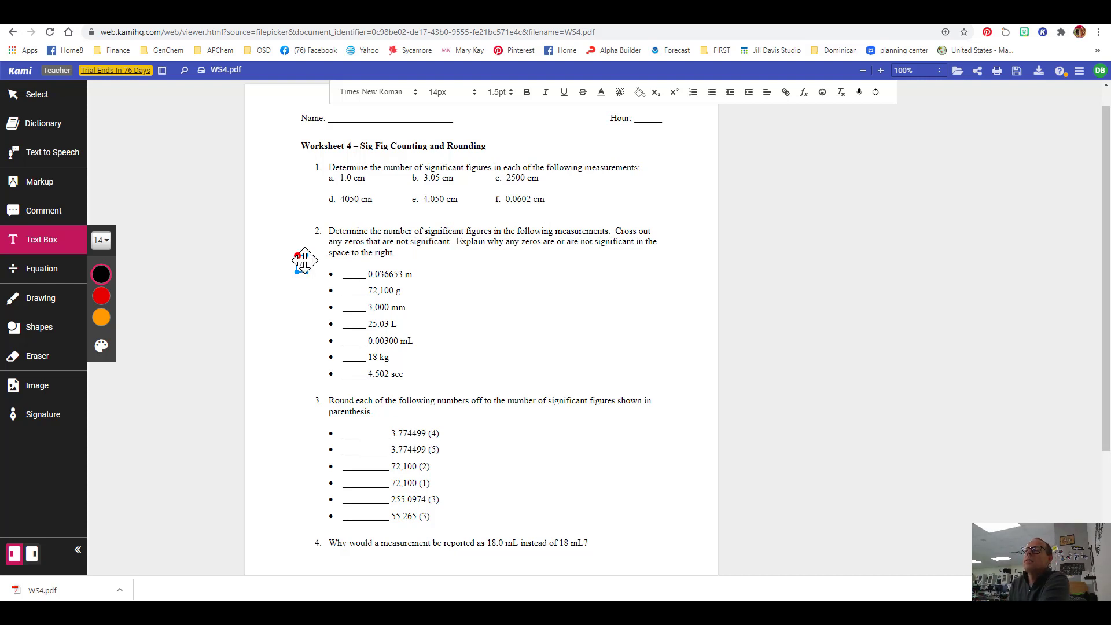
drag(312, 255, 360, 268)
text(7)
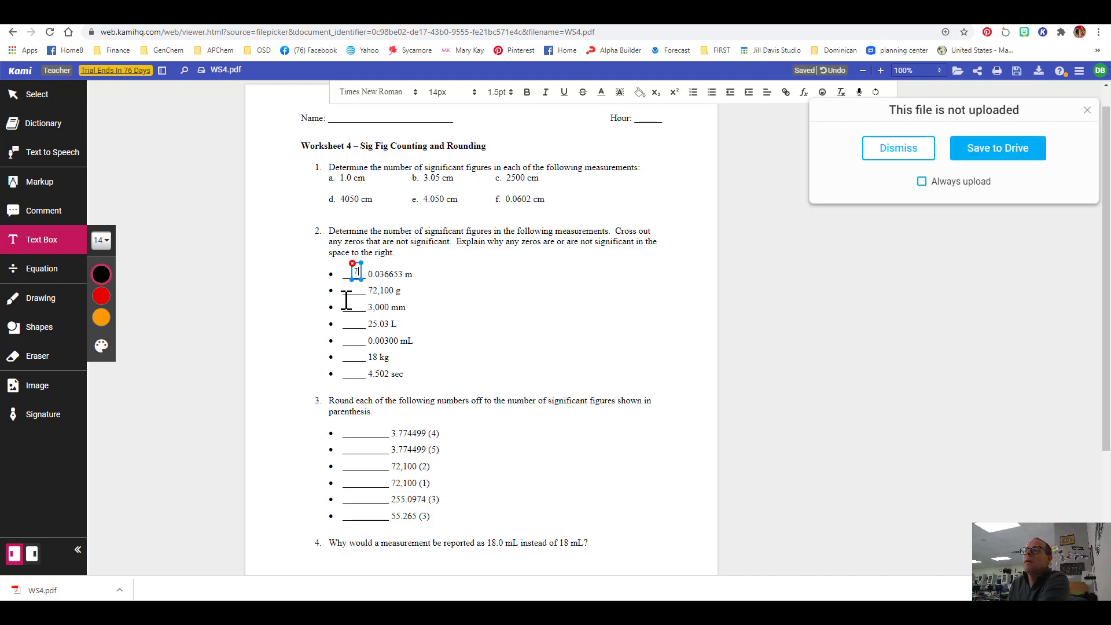
Dismiss the Drive upload offer and add a text box reading 6 on the blank before 72,100 g
click(42, 247)
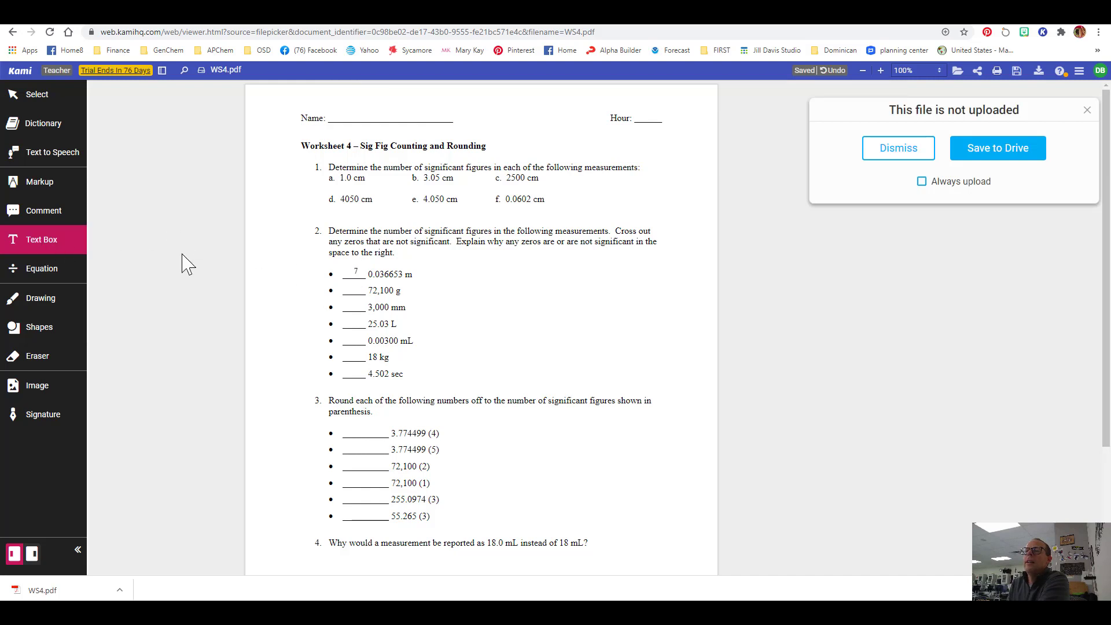
click(301, 280)
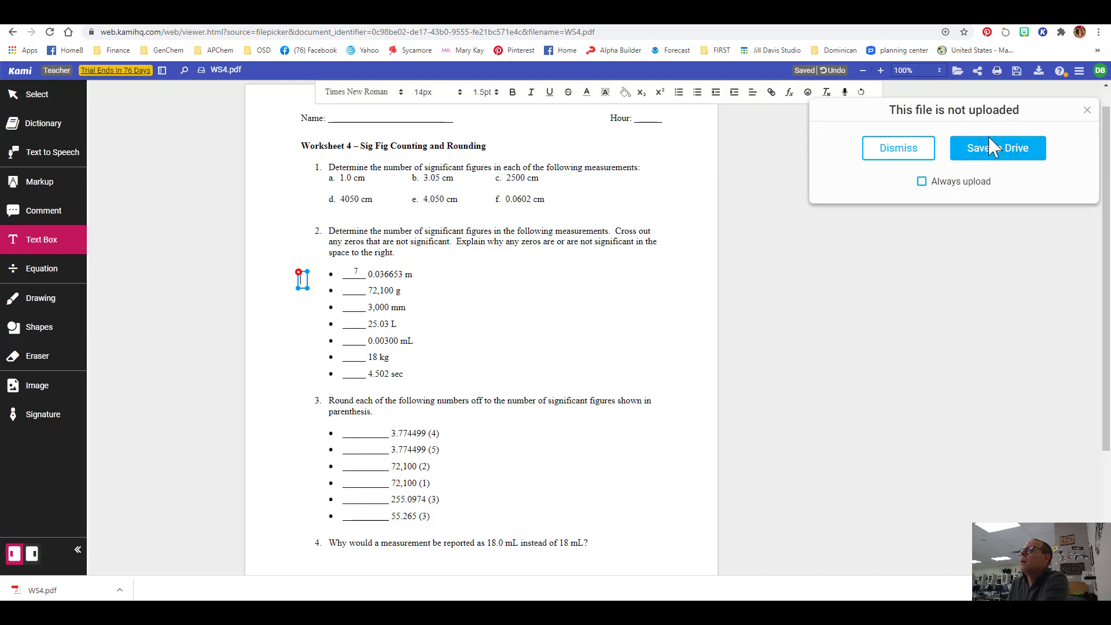
click(901, 157)
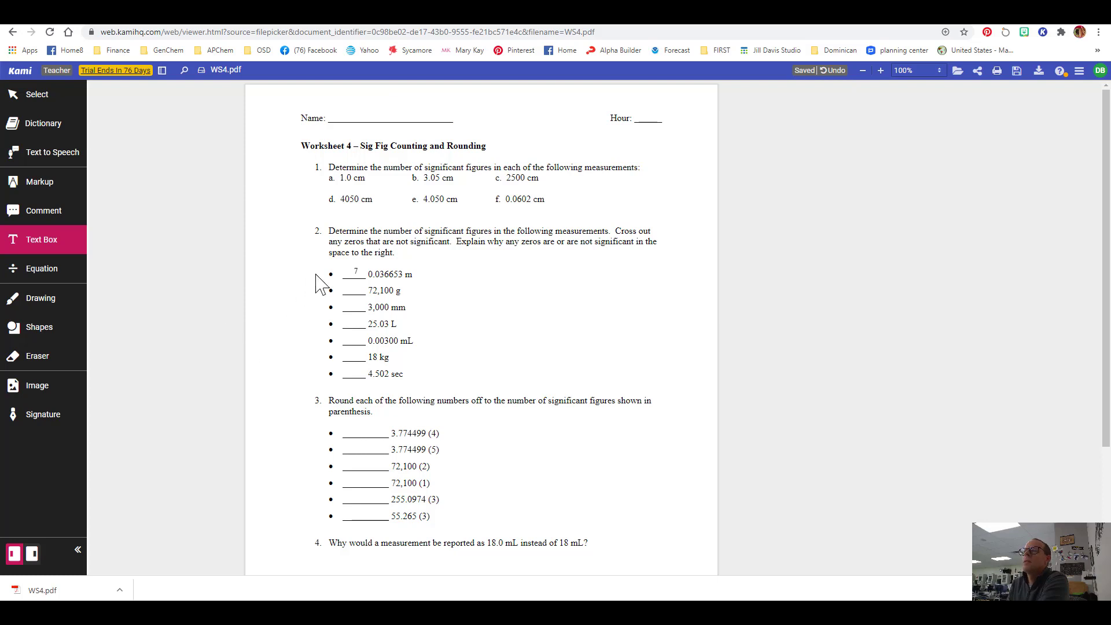
click(20, 235)
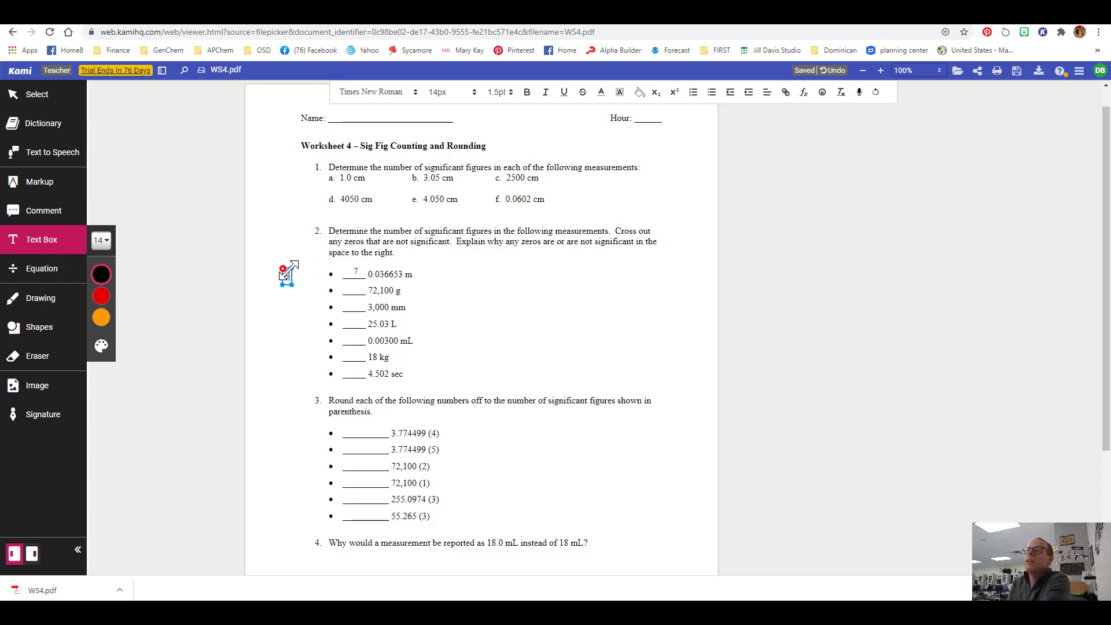
drag(293, 265, 354, 287)
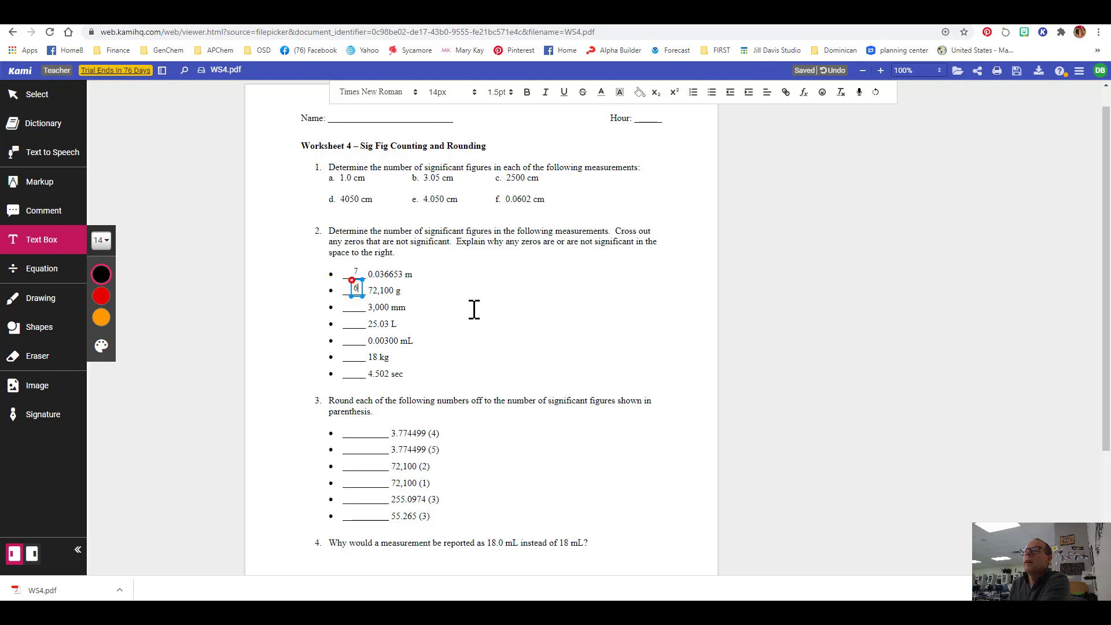
click(504, 327)
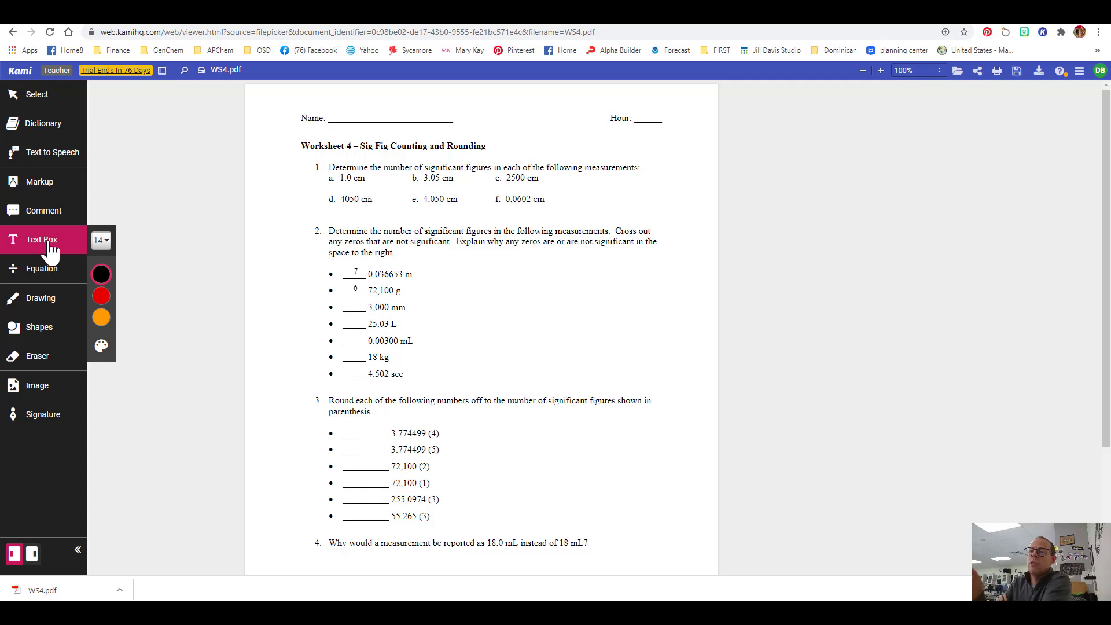
Draw a freehand curve in the space beside the question 2 measurements and remove it with the Eraser
click(52, 307)
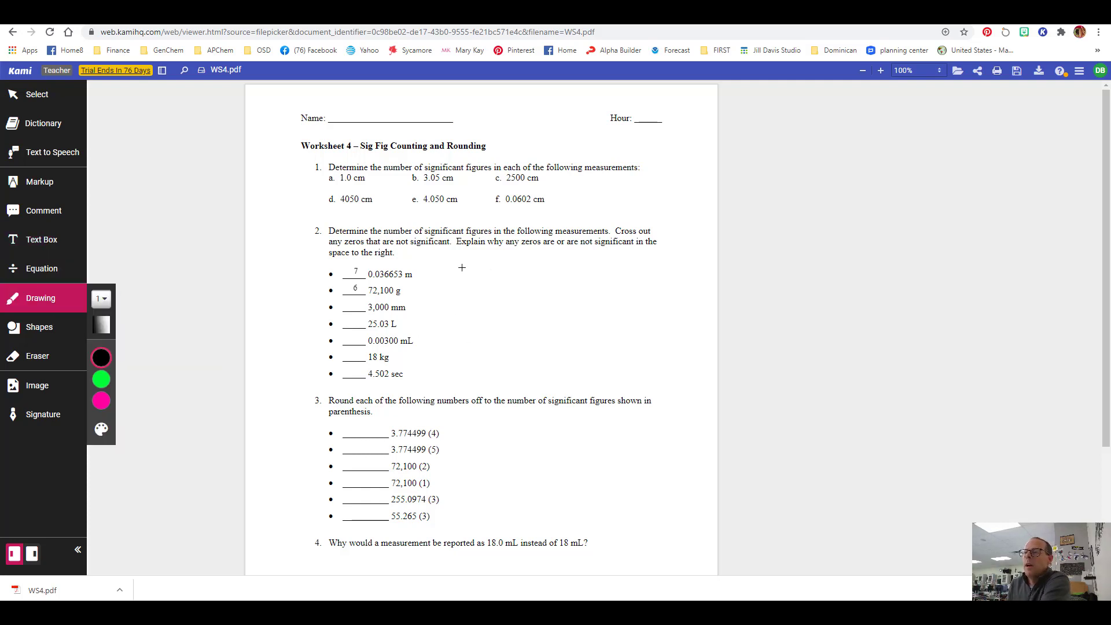
mouse_move(442, 269)
mouse_down()
mouse_move(452, 357)
mouse_move(554, 377)
mouse_up()
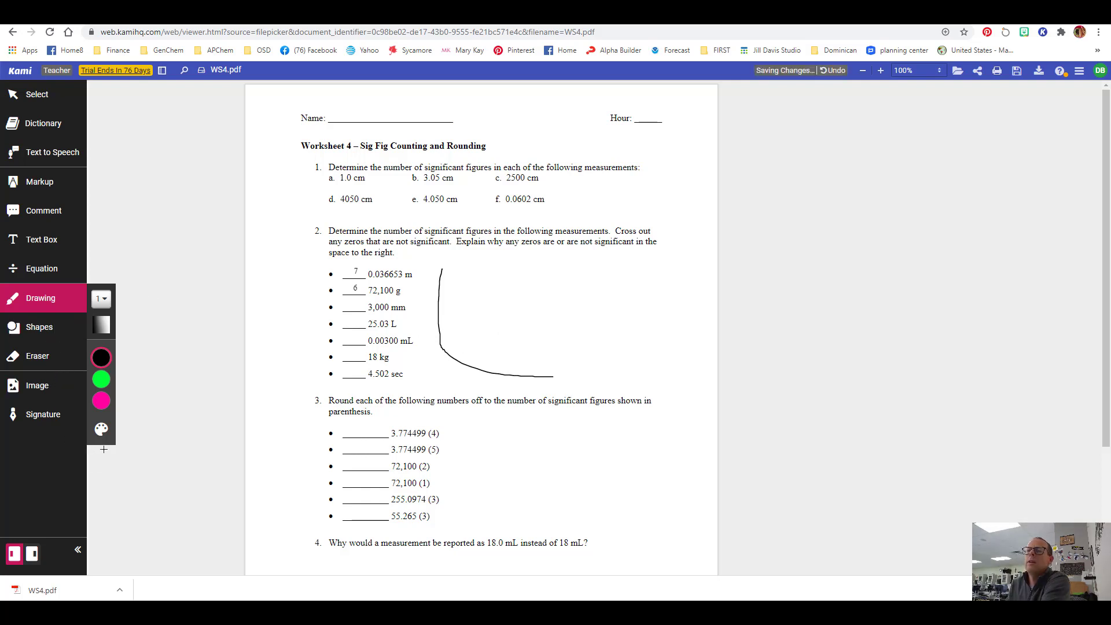
click(38, 358)
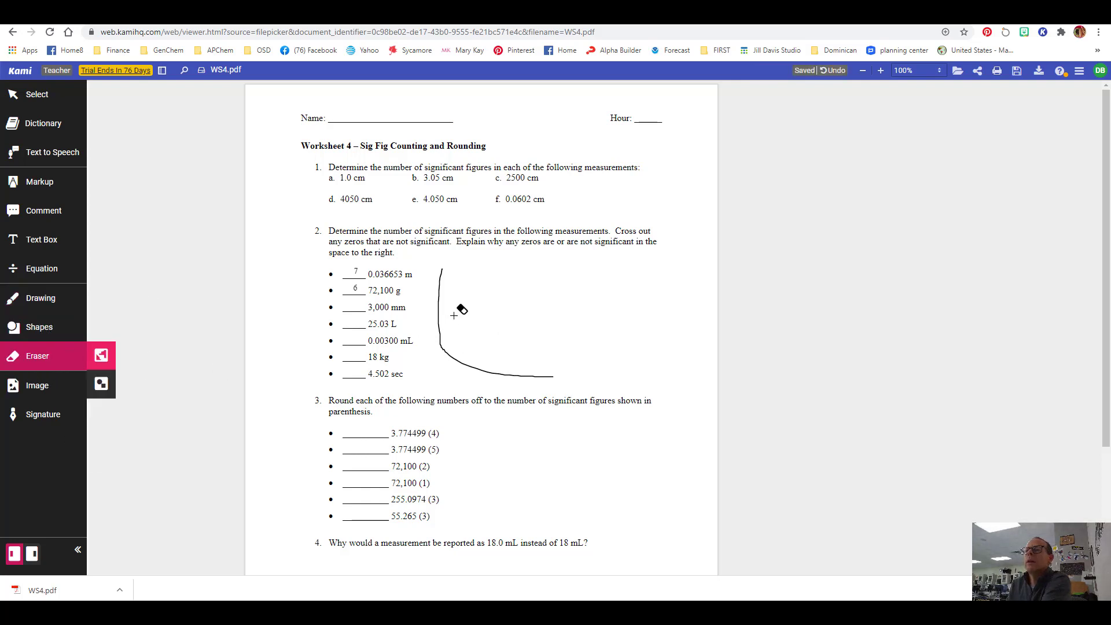
drag(439, 288, 499, 375)
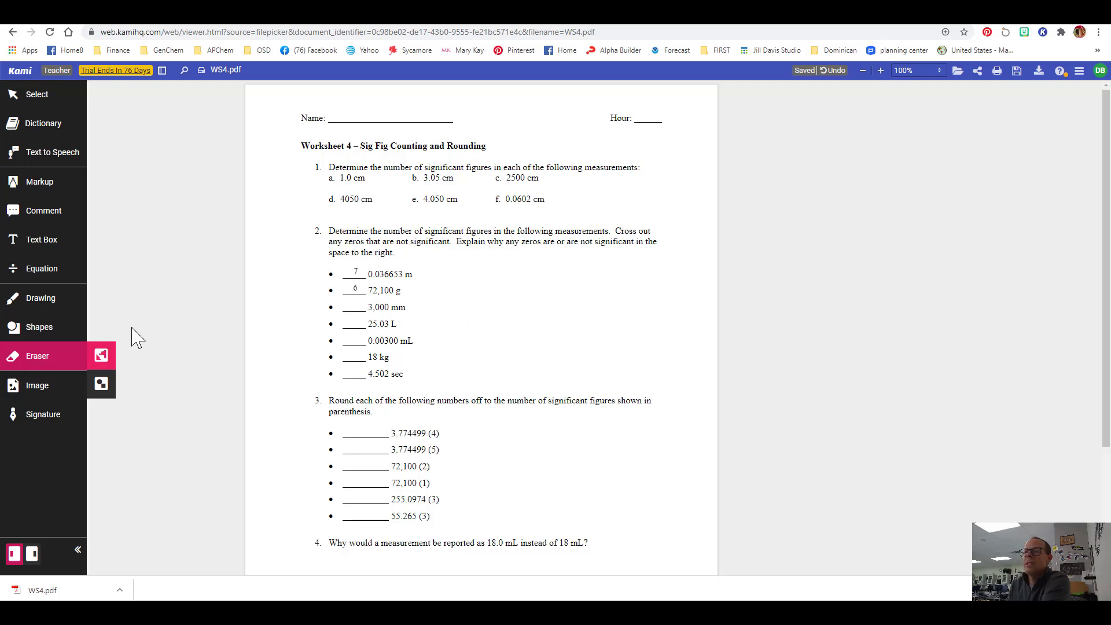
Handwrite 17.3 with the Drawing tool in the blank space beside the question 3 numbers
click(882, 71)
click(882, 70)
click(881, 71)
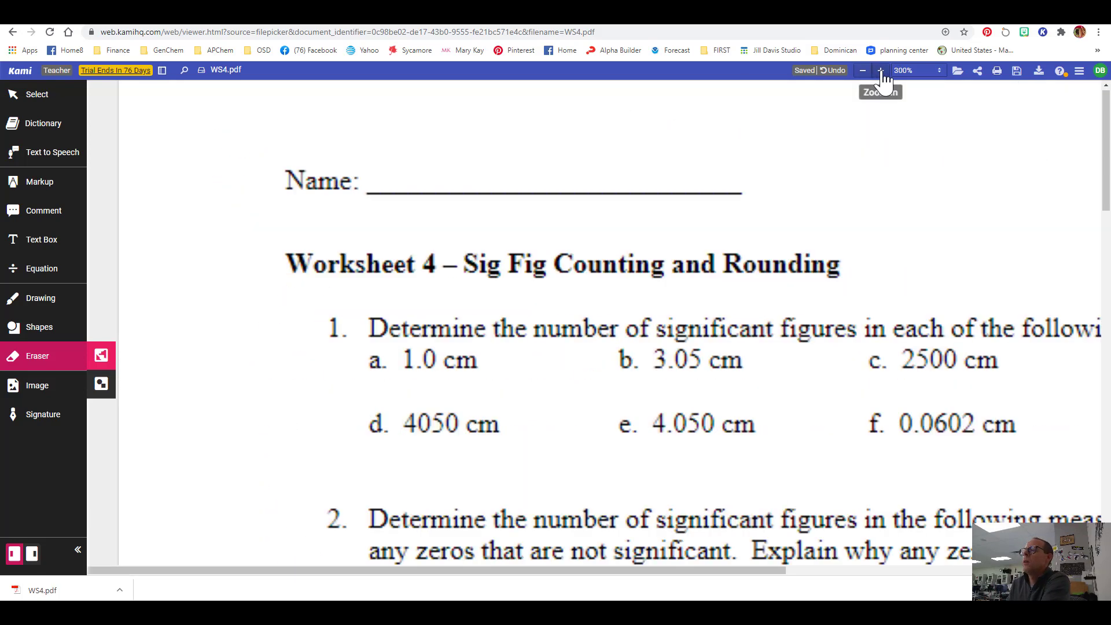
click(881, 71)
drag(1107, 130, 1106, 403)
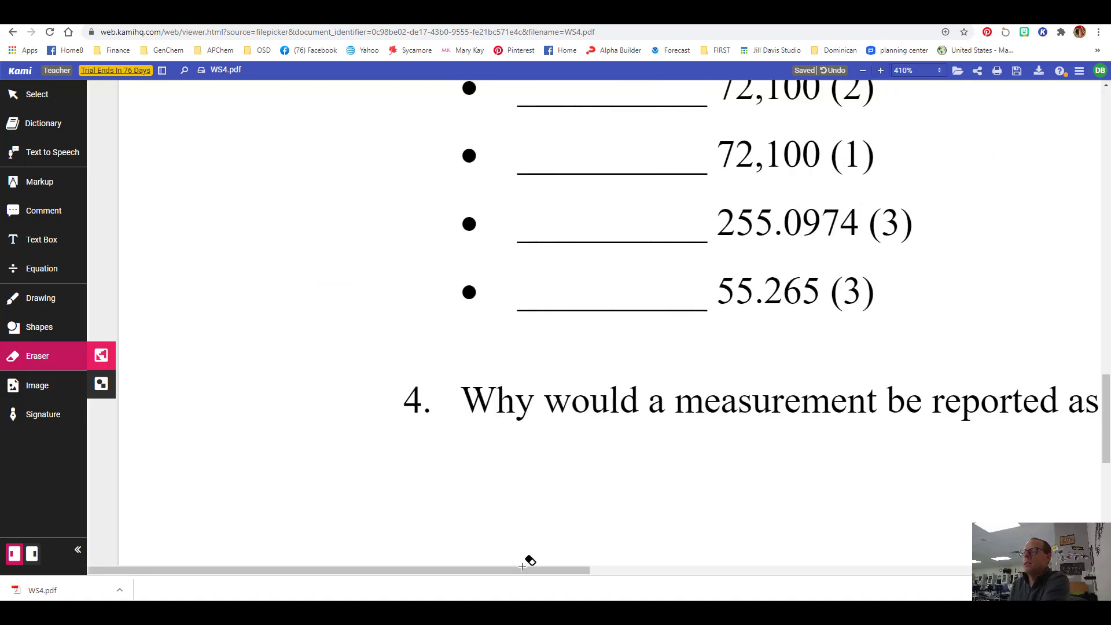
drag(528, 574, 753, 581)
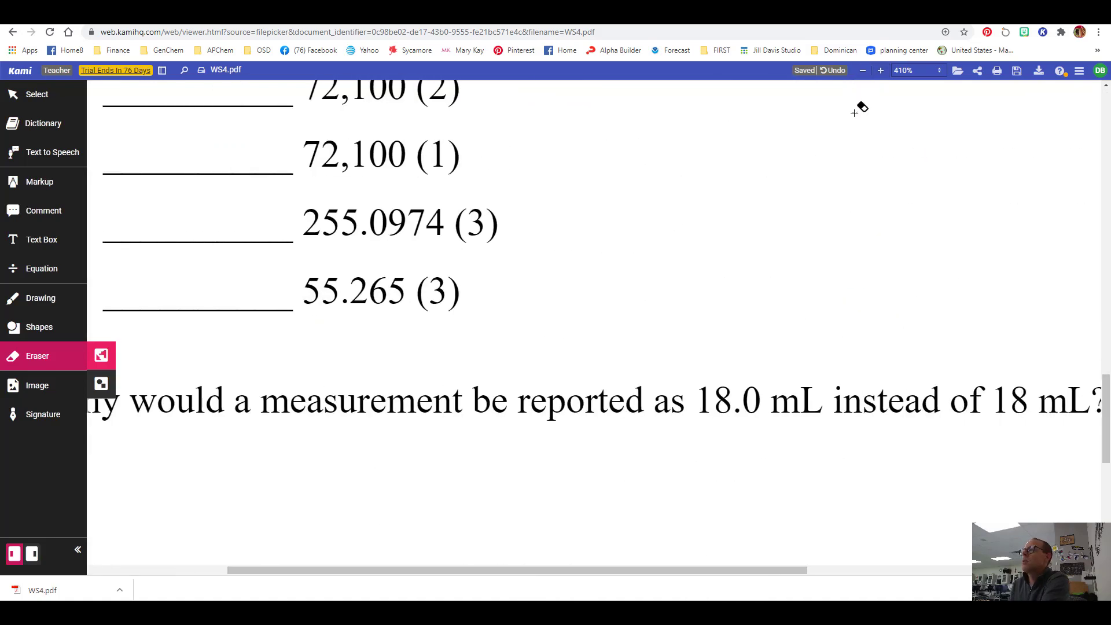
click(881, 71)
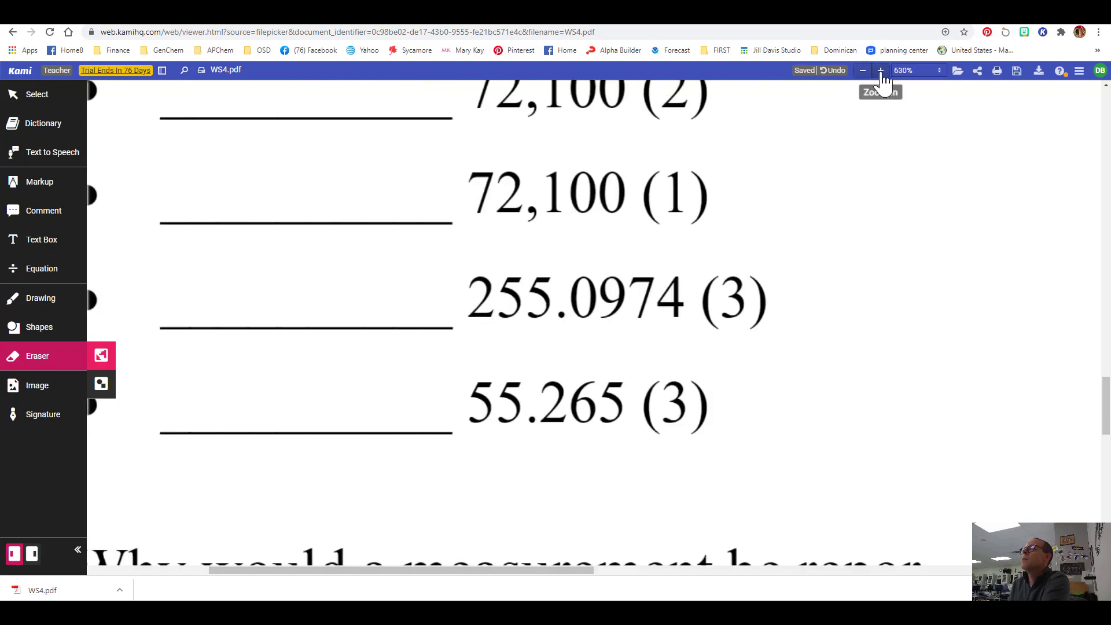
click(881, 70)
drag(374, 576, 590, 570)
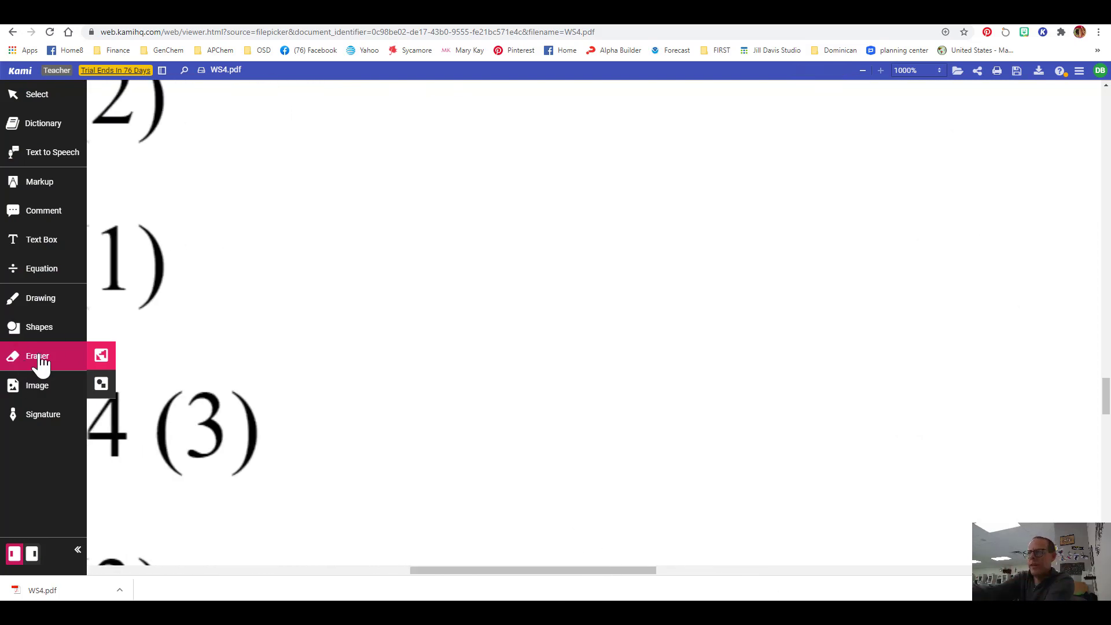
click(43, 302)
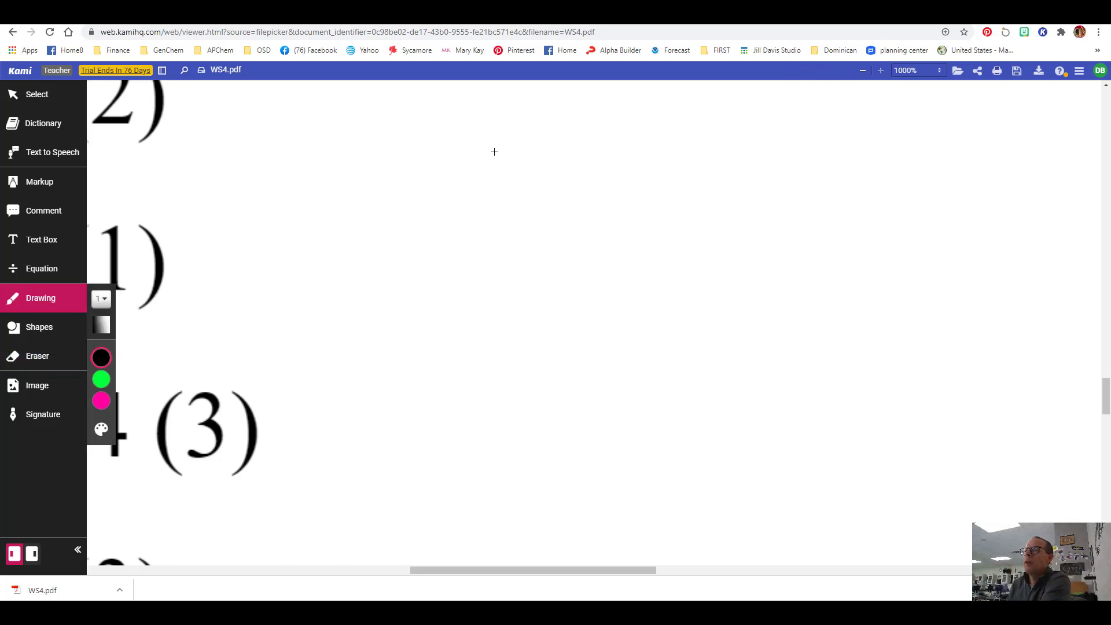
drag(494, 151, 495, 217)
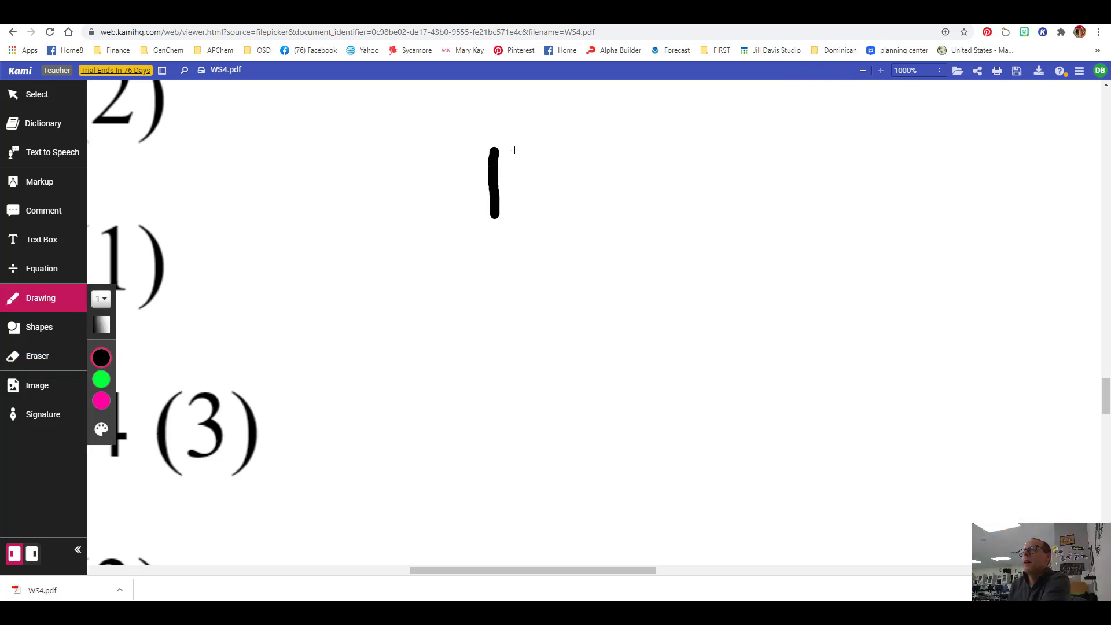
mouse_move(513, 150)
mouse_down()
mouse_move(575, 152)
mouse_move(563, 204)
mouse_up()
click(599, 209)
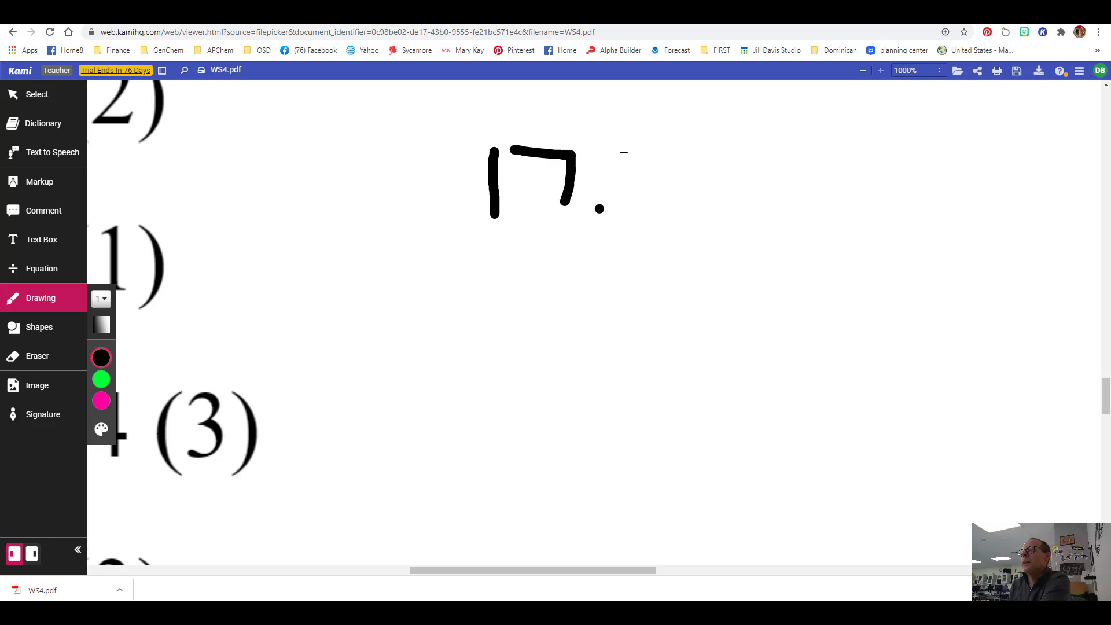
mouse_move(624, 152)
mouse_down()
mouse_move(631, 179)
mouse_move(612, 192)
mouse_up()
Handwrite + 2.4 directly below the handwritten 17.3, with the decimal points aligned
mouse_move(465, 241)
mouse_down()
mouse_move(463, 276)
mouse_move(553, 261)
mouse_move(582, 274)
mouse_up()
click(603, 279)
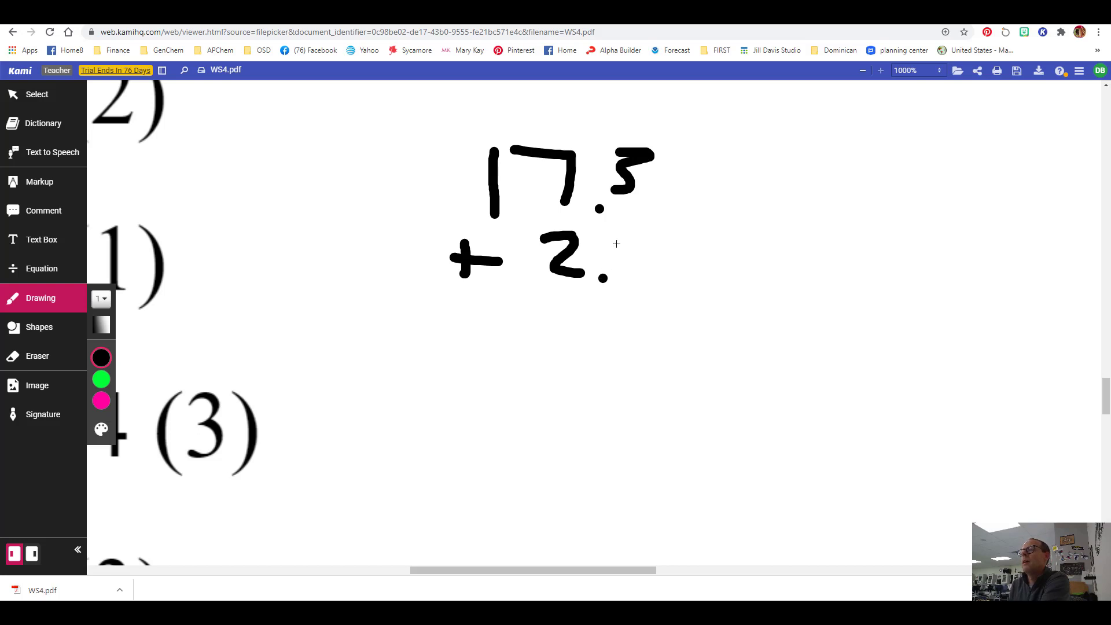
drag(618, 233, 637, 284)
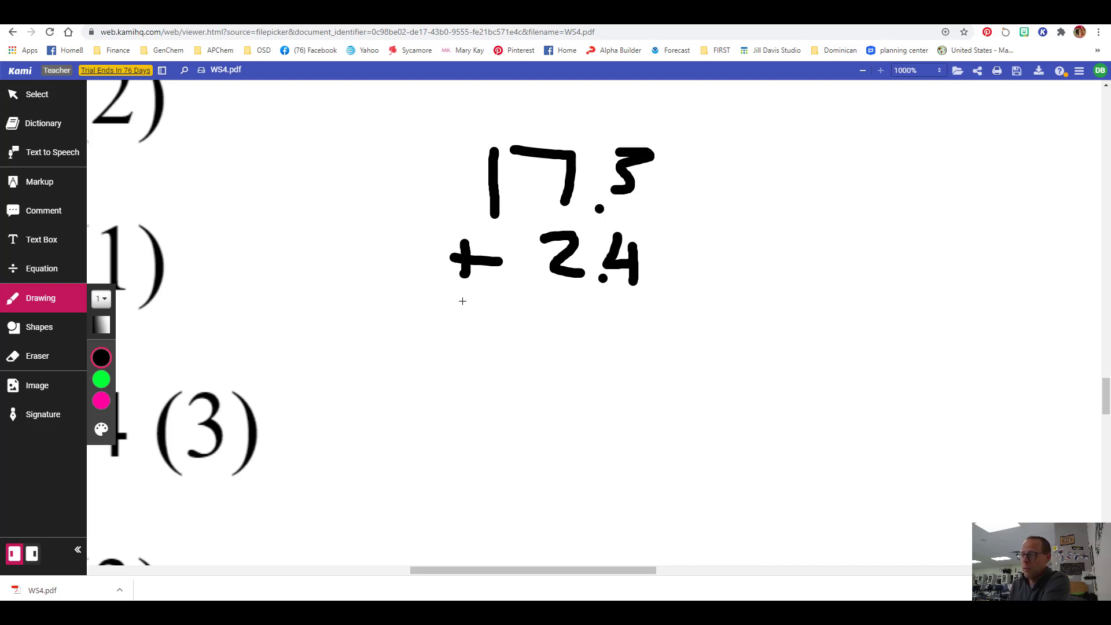
Draw a sum line under the handwritten 17.3 + 2.4 and handwrite 19.7 cm below it
drag(446, 300, 653, 303)
drag(495, 324, 492, 371)
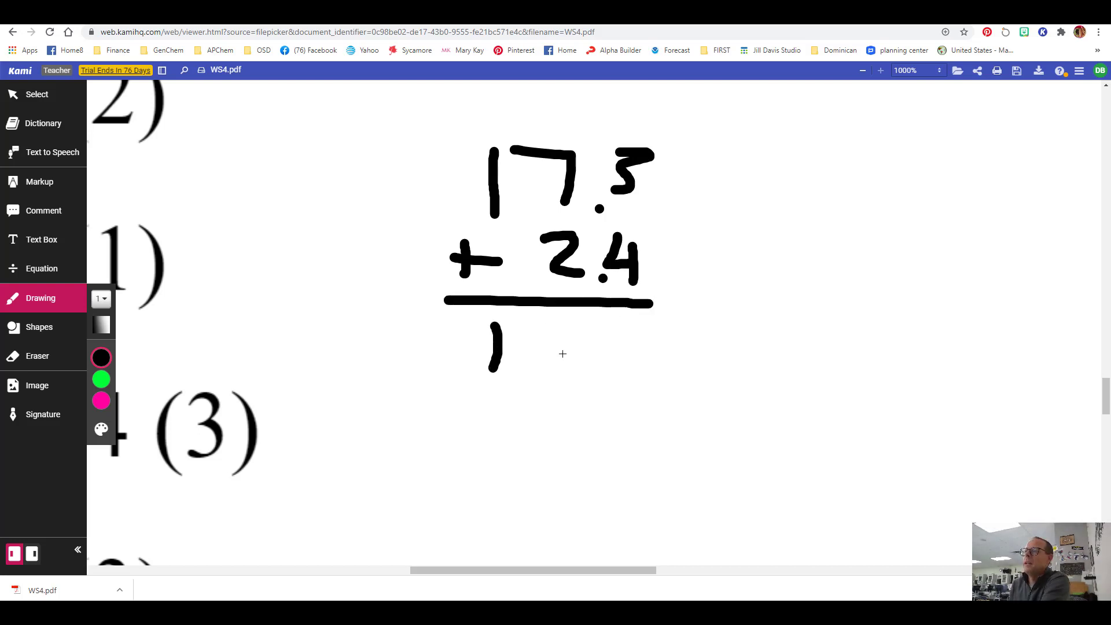
mouse_move(566, 333)
mouse_down()
mouse_move(560, 345)
mouse_move(539, 333)
mouse_move(551, 366)
mouse_up()
click(600, 365)
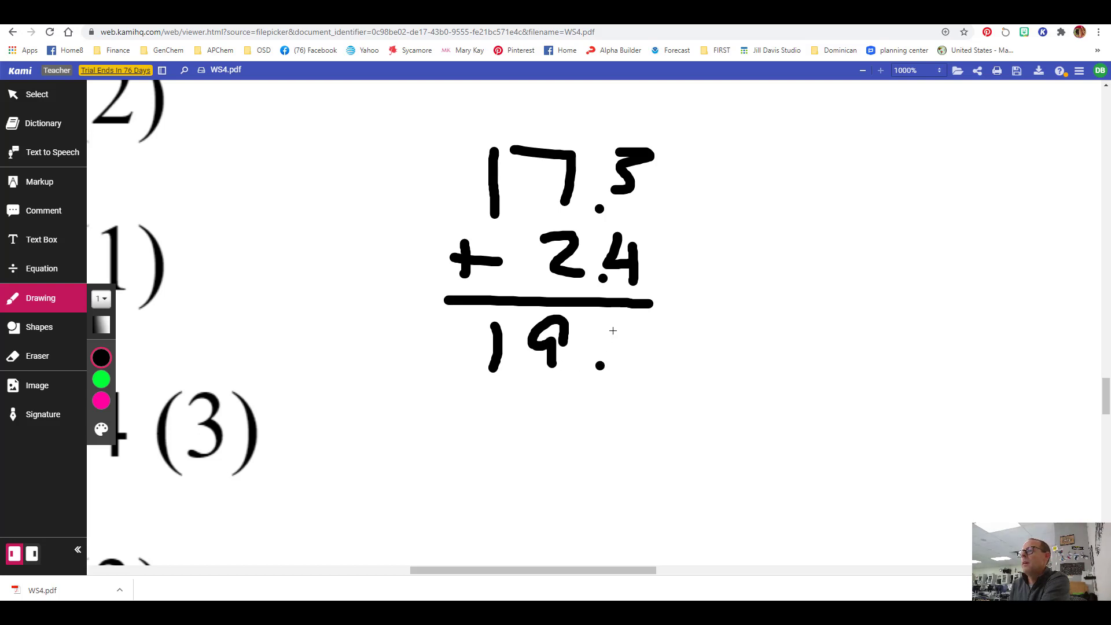
mouse_move(611, 328)
mouse_down()
mouse_move(672, 376)
mouse_move(702, 374)
mouse_up()
mouse_move(709, 377)
mouse_down()
mouse_move(718, 352)
mouse_move(749, 353)
mouse_move(756, 369)
mouse_up()
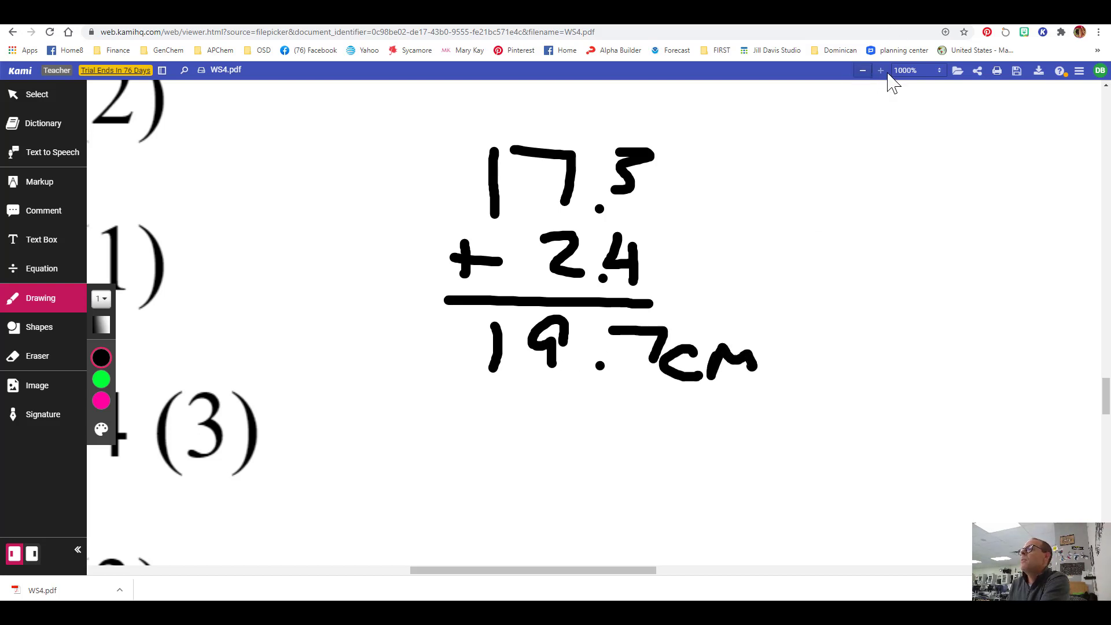
Set the drawing thickness to 0.5 and handwrite 17.3 over 2.4, a sum line and 19.7 beside the existing handwritten sum
click(862, 70)
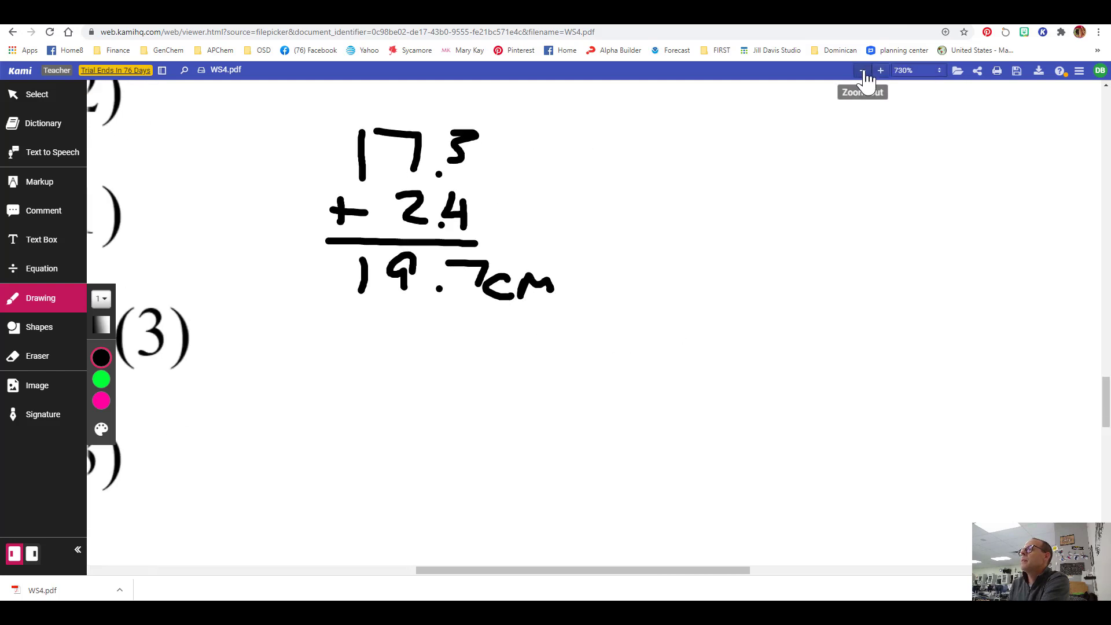
click(863, 71)
click(862, 71)
click(863, 71)
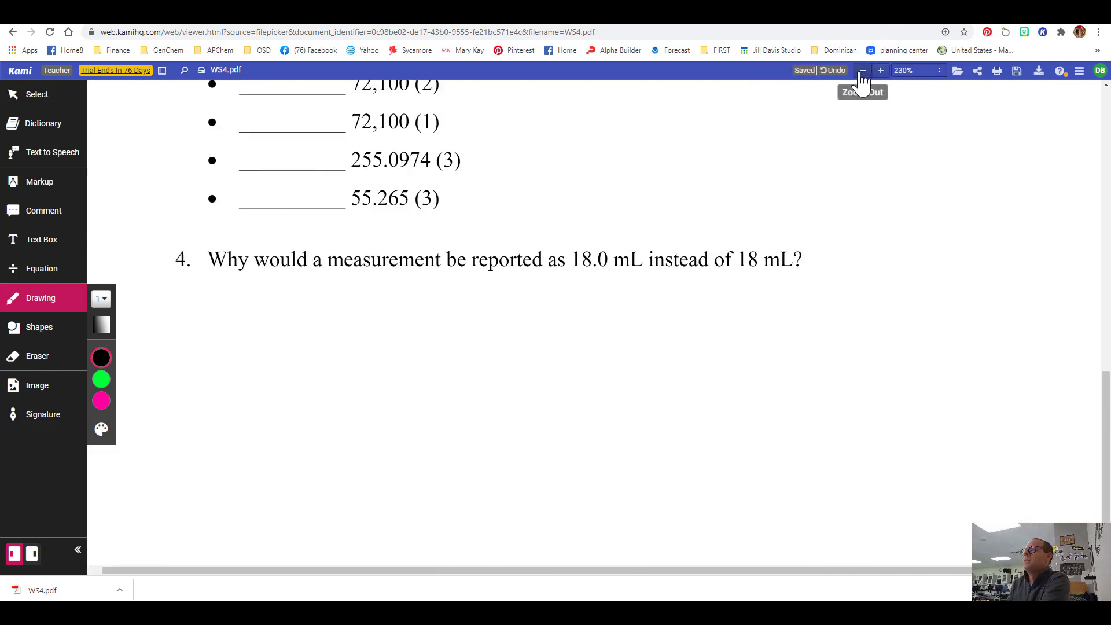
click(862, 71)
scroll(625, 328, up, 3)
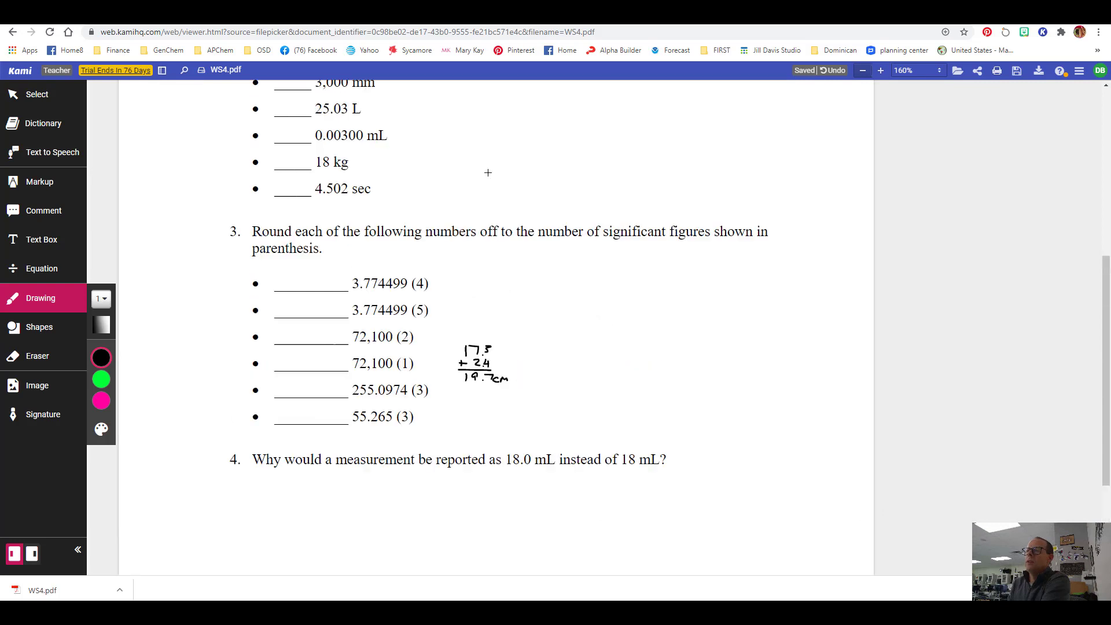
click(103, 300)
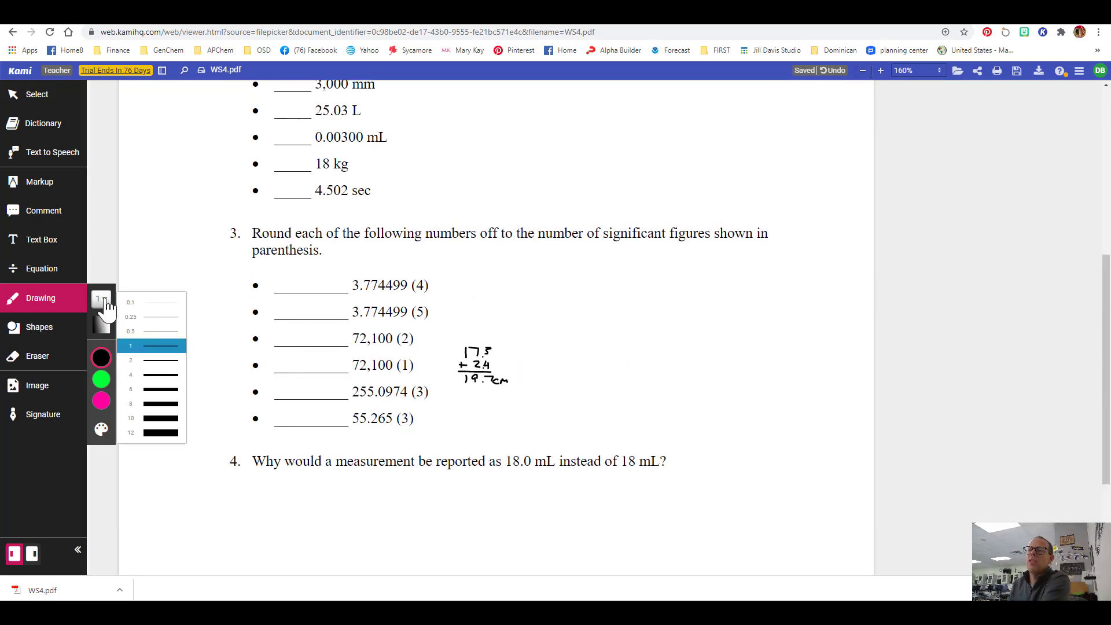
click(141, 341)
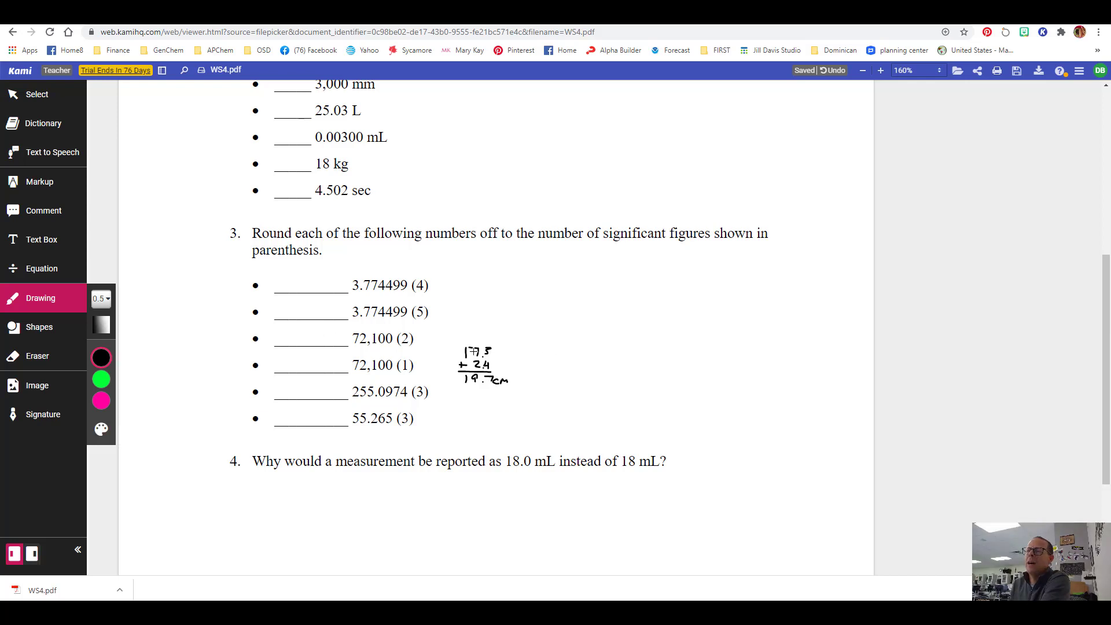
drag(485, 375, 488, 383)
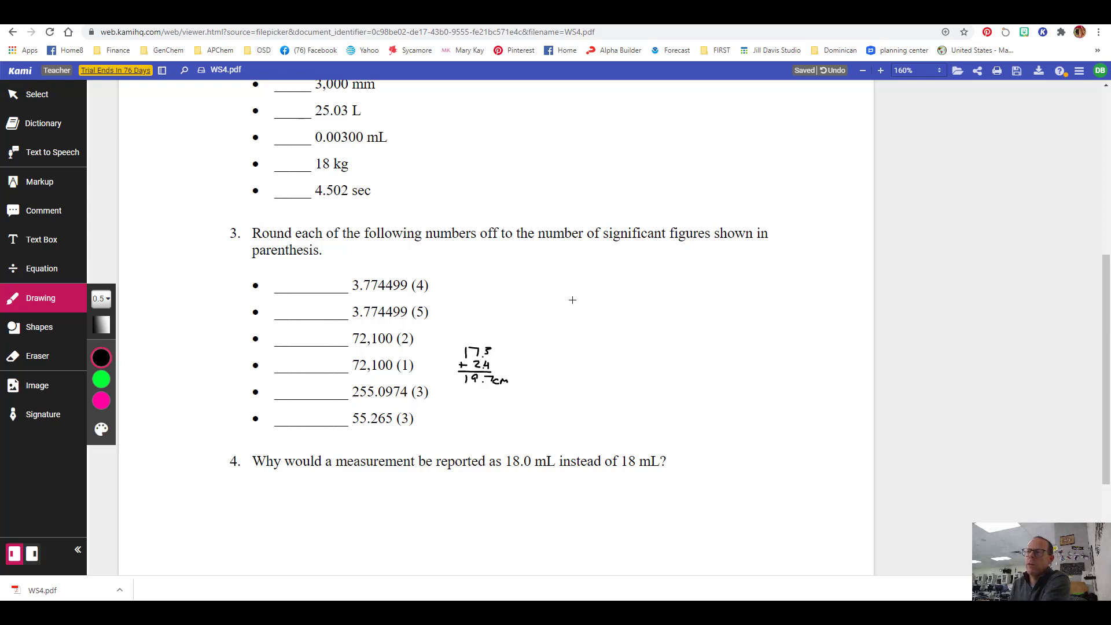
mouse_move(555, 284)
mouse_down()
mouse_move(555, 306)
mouse_move(575, 286)
mouse_move(584, 305)
mouse_move(570, 328)
mouse_move(610, 338)
mouse_move(573, 355)
mouse_up()
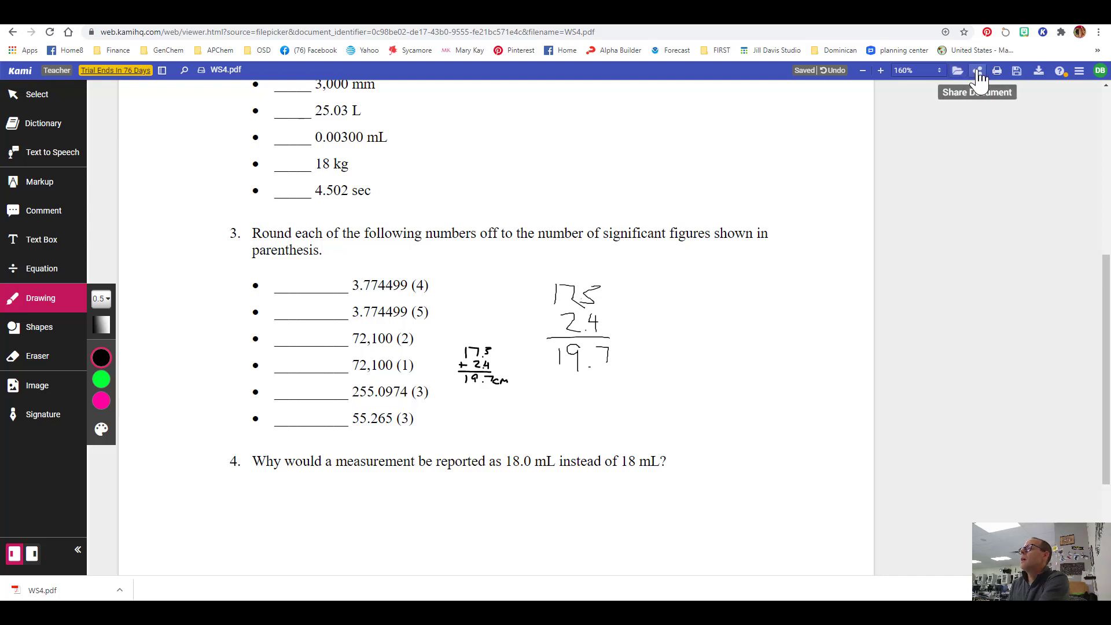
Export all pages of the worksheet with all annotations to the computer as Kami Export - WS4.pdf
click(1039, 71)
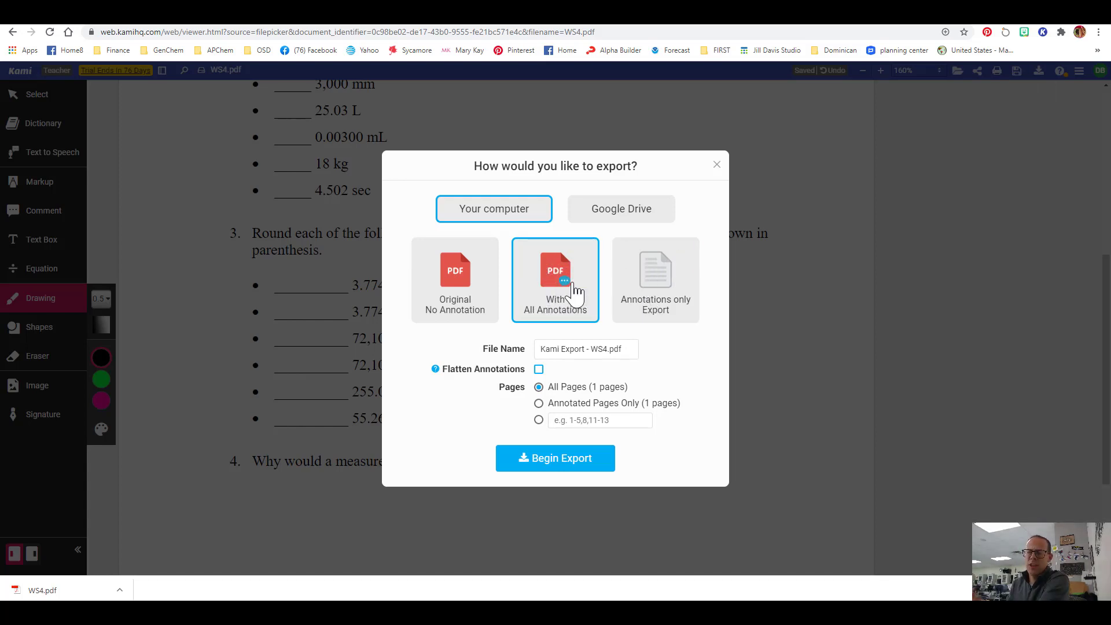
click(565, 459)
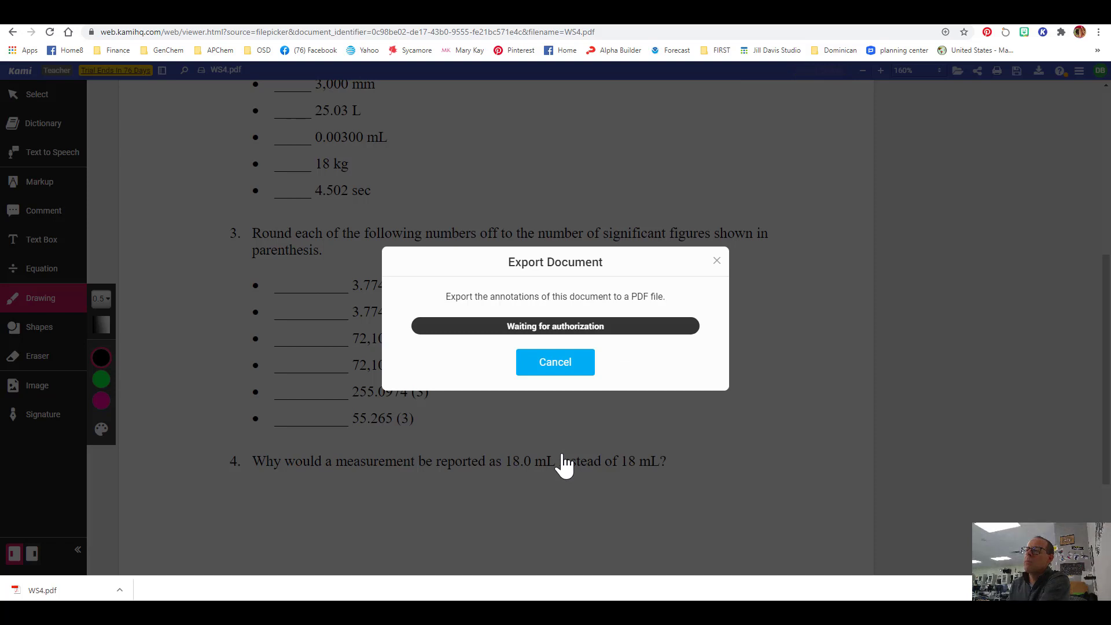